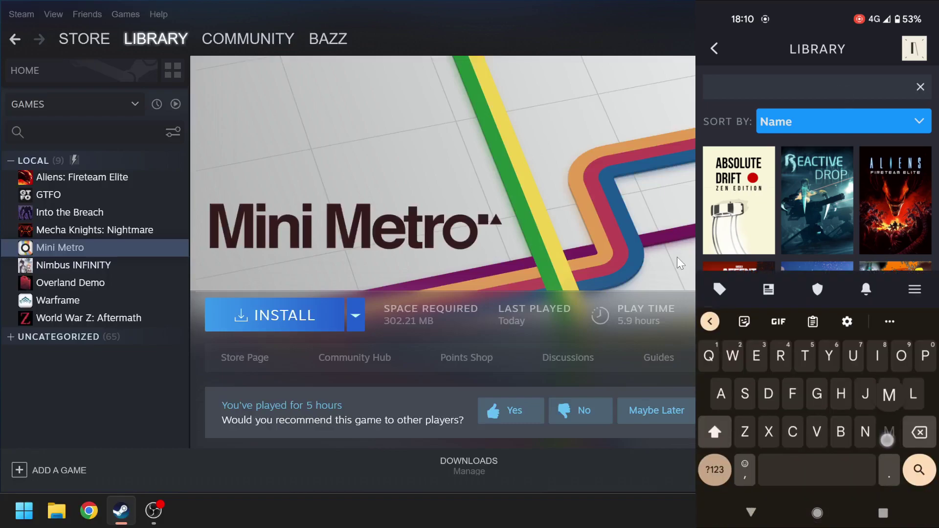
type("Mini")
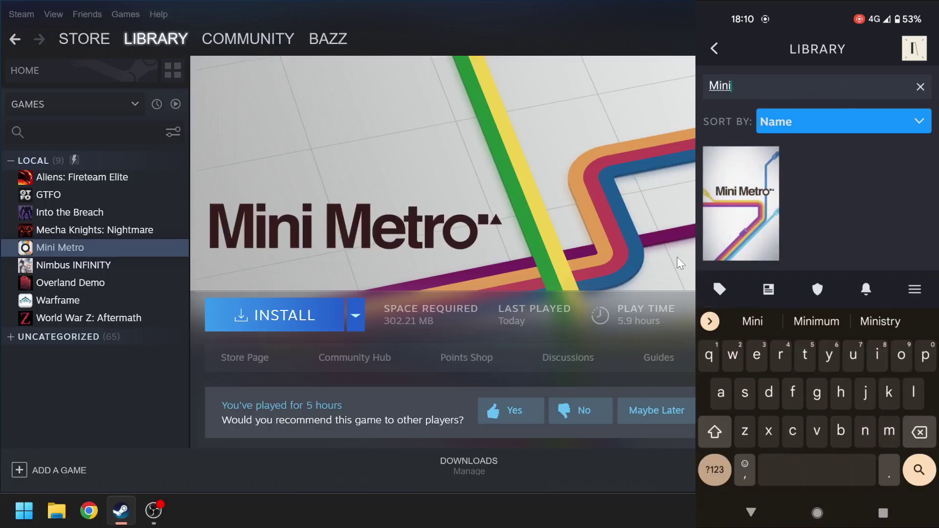
Step: Search the mobile library for 'Mini' to find Mini Metro
key("Return")
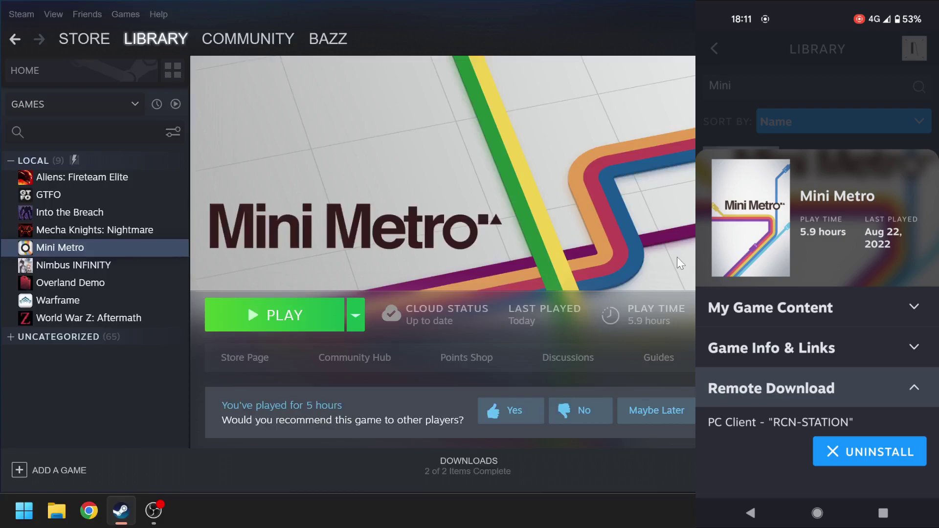
Step: Launch Mini Metro on the PC, then switch back to Steam leaving it running
left_click(268, 316)
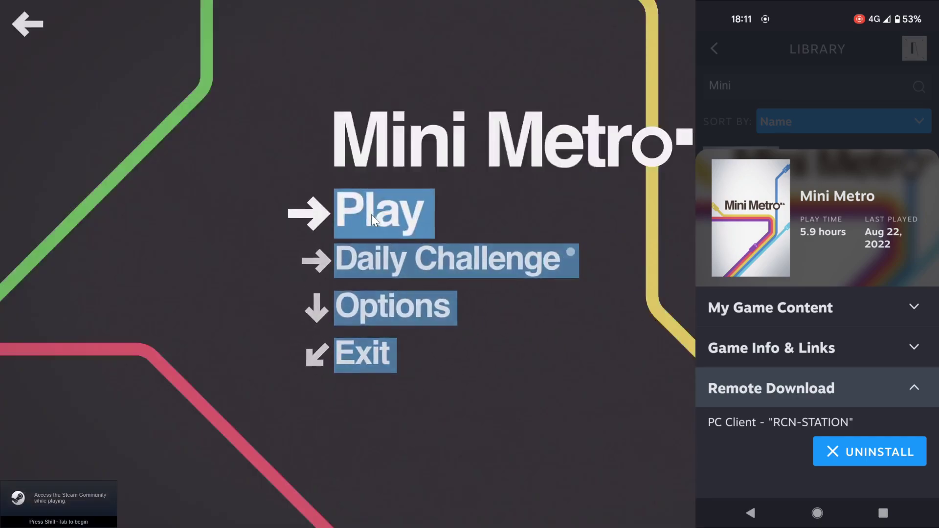
key("alt+Tab")
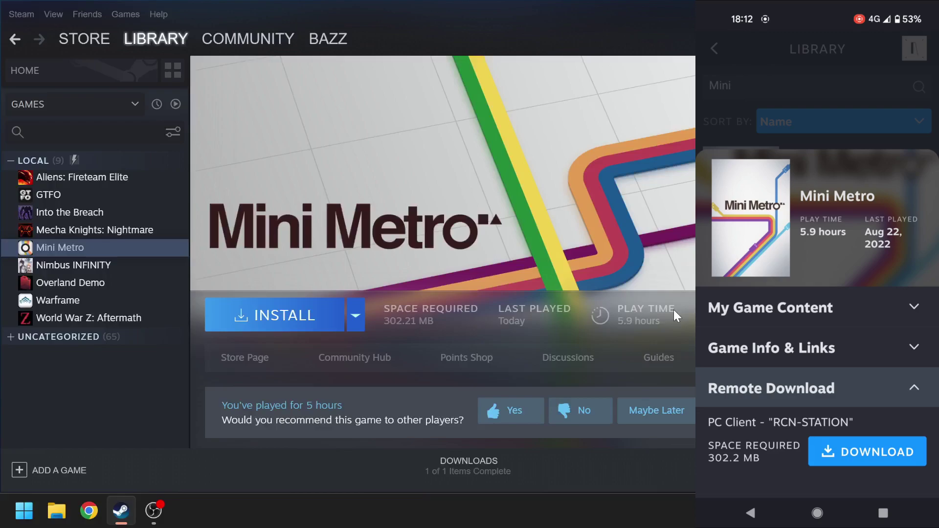
Step: Start the remote redownload of Mini Metro to the PC from the phone
left_click(868, 452)
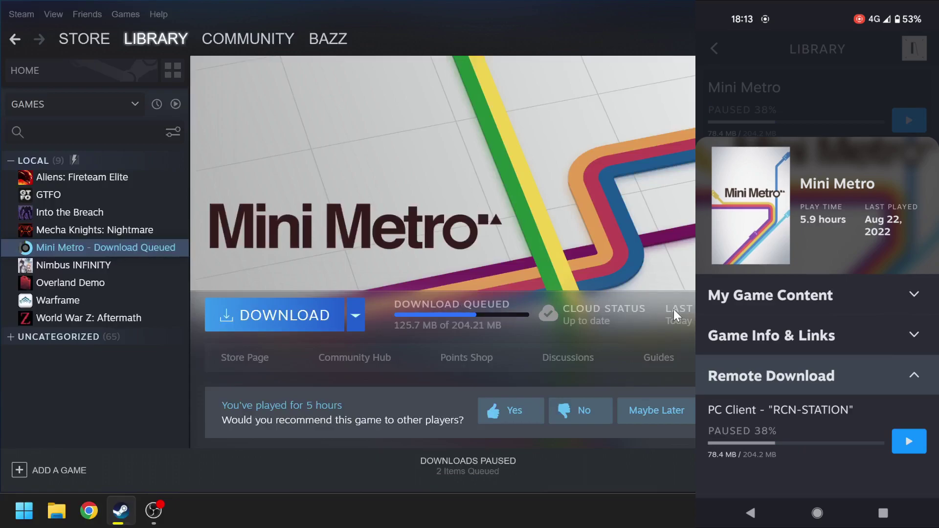
Step: Uninstall the partly downloaded Mini Metro from the PC via Manage > Uninstall and confirm
right_click(96, 253)
mouse_move(118, 344)
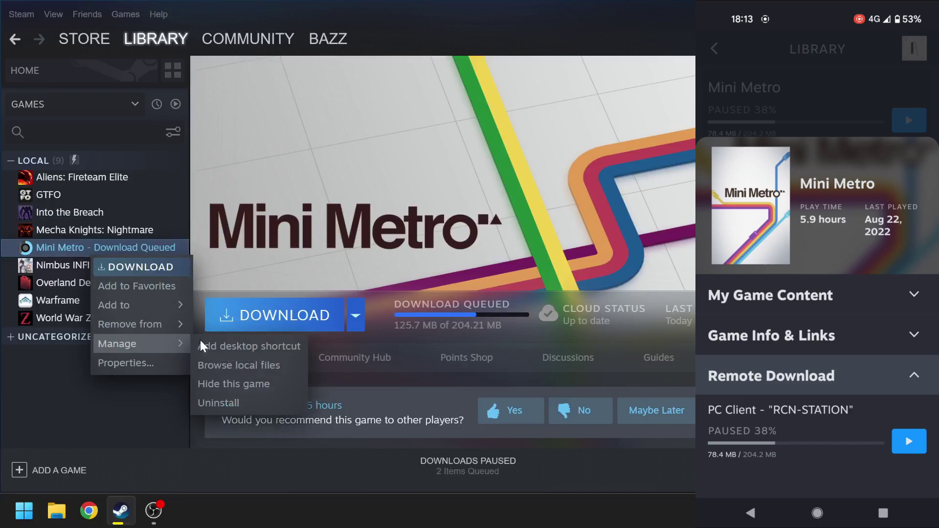
left_click(218, 404)
left_click(389, 316)
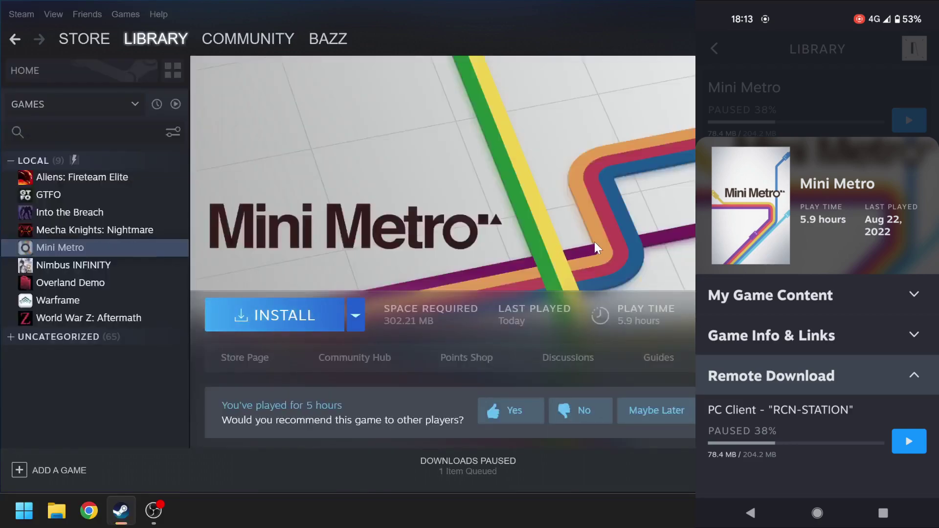